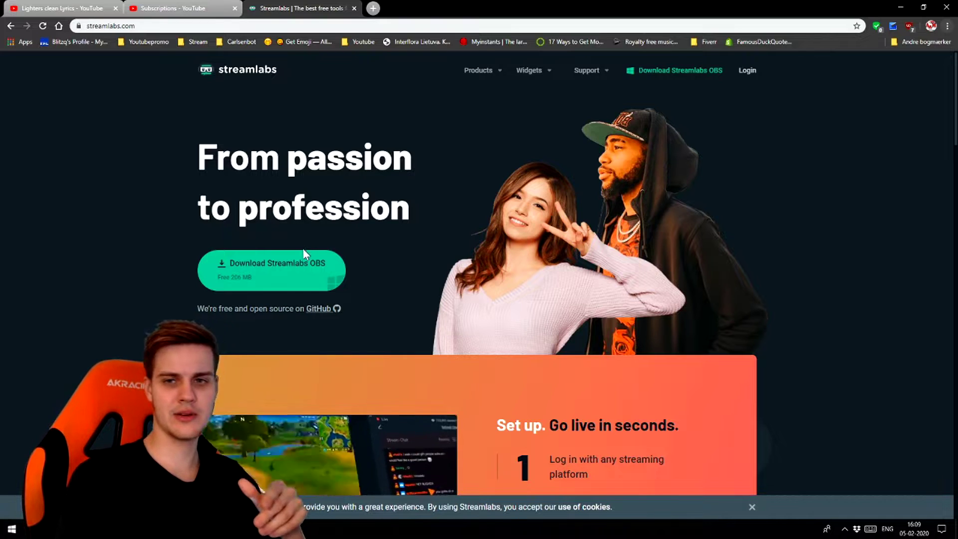
- Minimize the Chrome window on streamlabs.com to reveal BlueStacks loading Mobile Legends
click(902, 7)
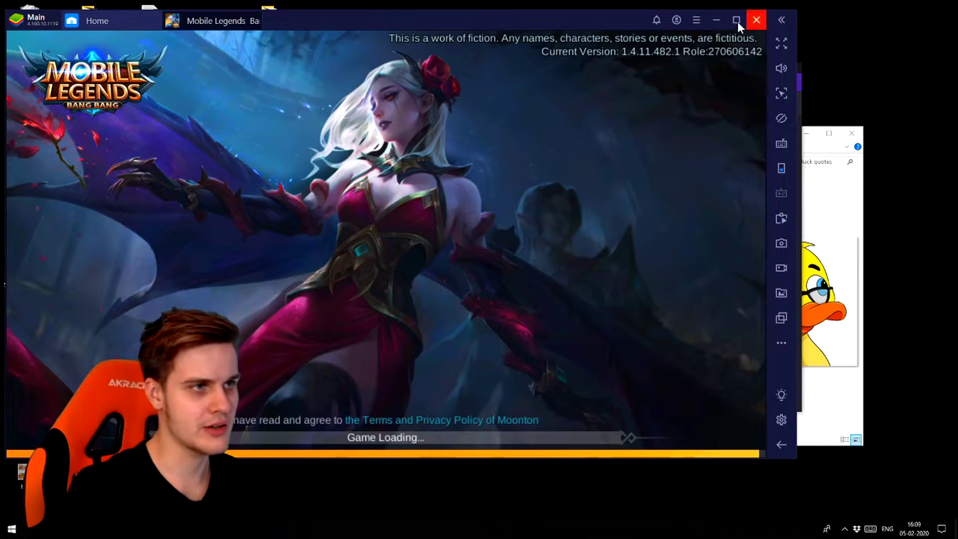
- Switch from BlueStacks to the Streamlabs OBS editor window with Alt+Tab
key(alt+Tab)
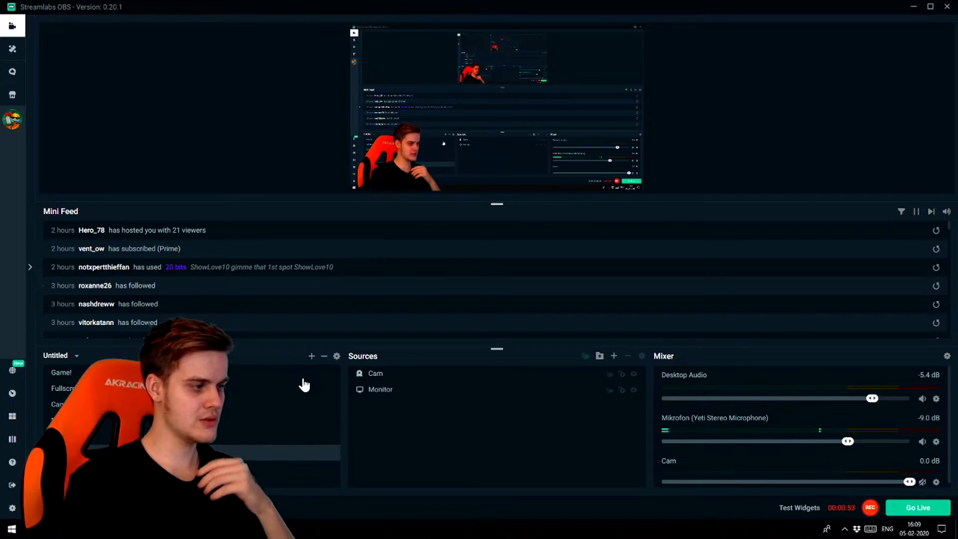
- Start adding a new source and pick Window Capture as its type
click(616, 357)
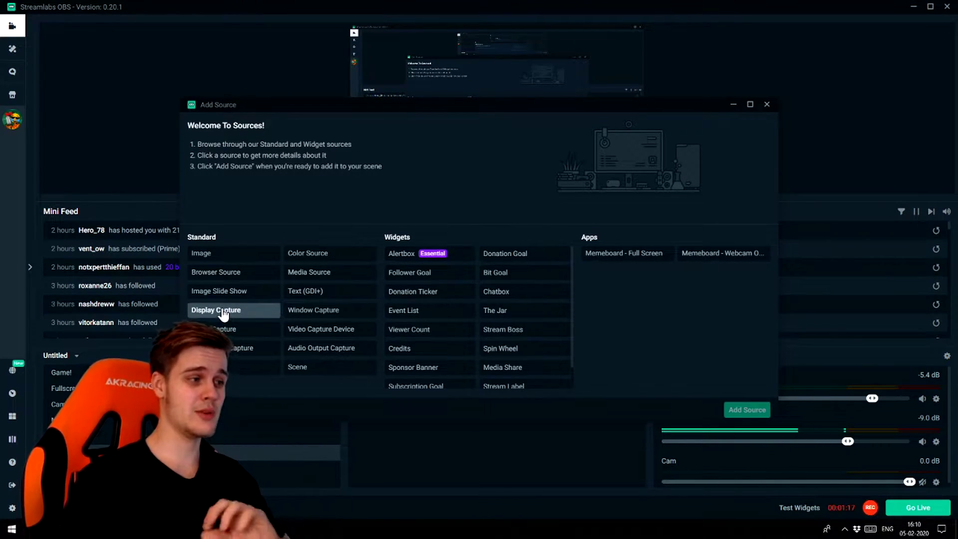
click(322, 310)
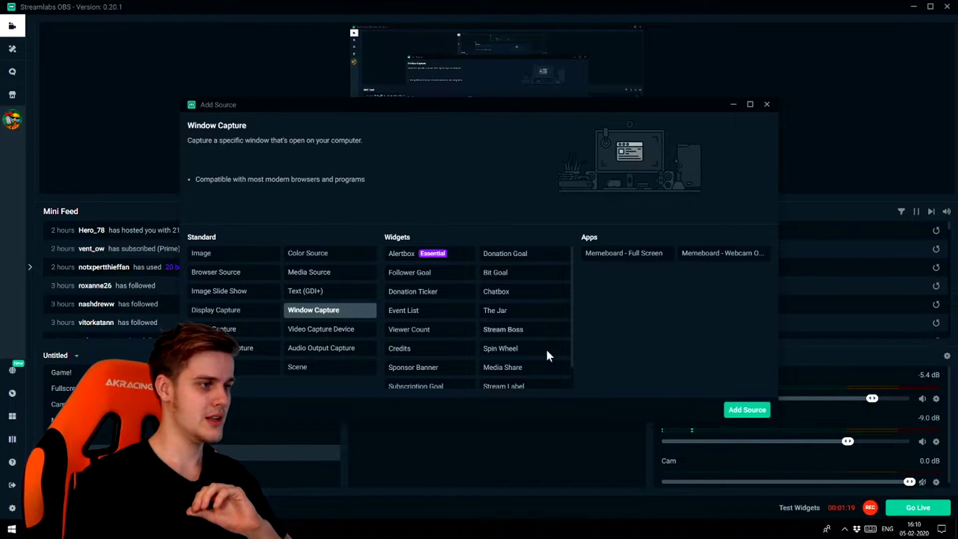
- Add a 'Window Capture' source set to the [Bluestacks.exe]: Main window, then return to BlueStacks
click(747, 410)
click(598, 327)
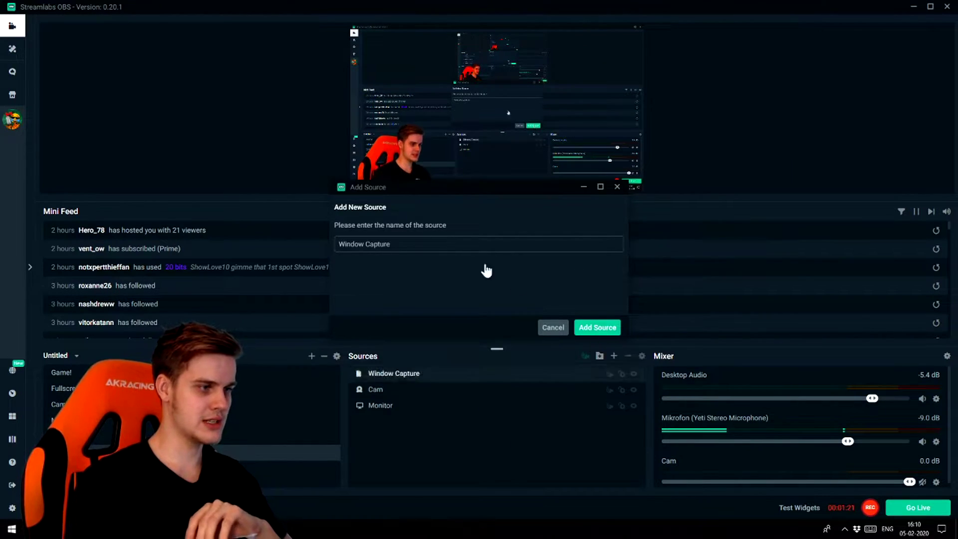
click(527, 190)
click(495, 243)
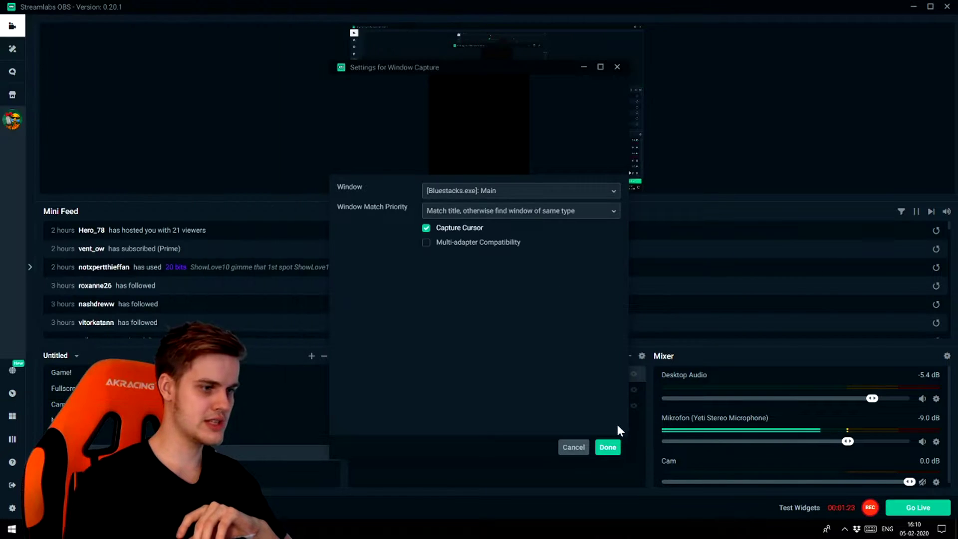
click(608, 447)
key(alt+Tab)
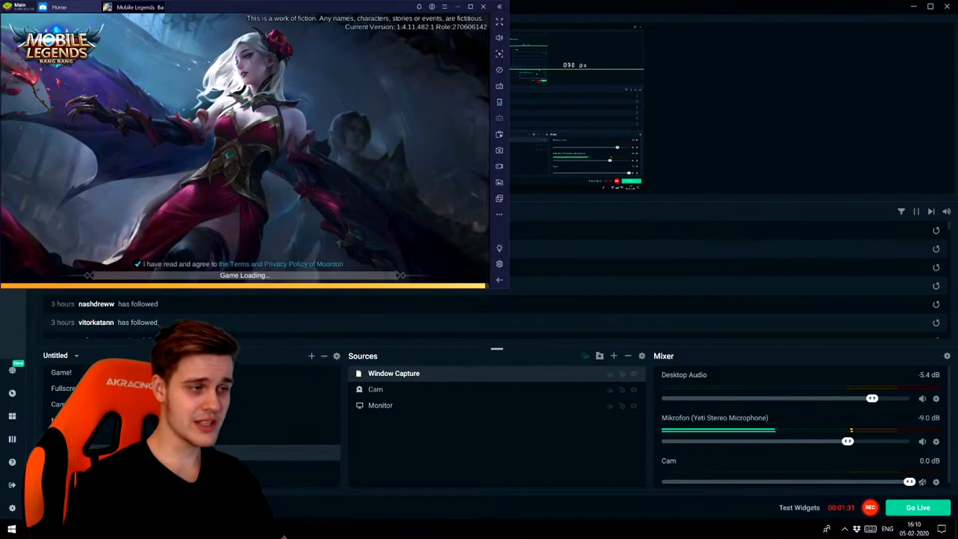
- Select the Monitor source, preview an alert widget source, then cancel adding it
click(380, 405)
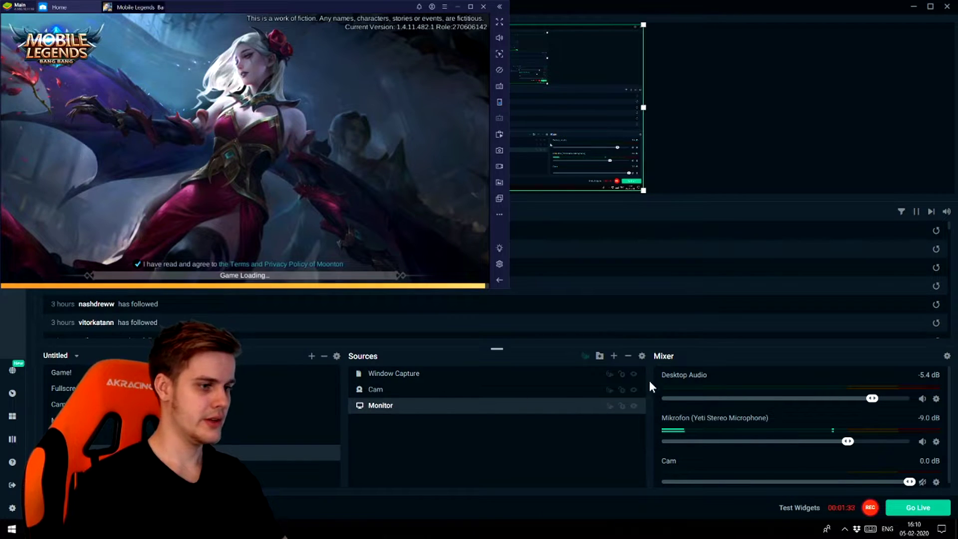
click(613, 356)
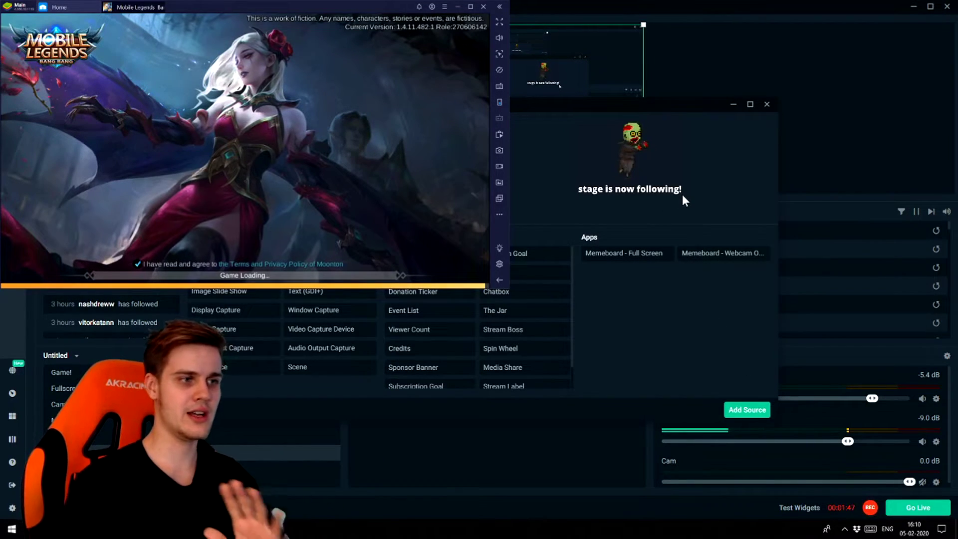
click(747, 410)
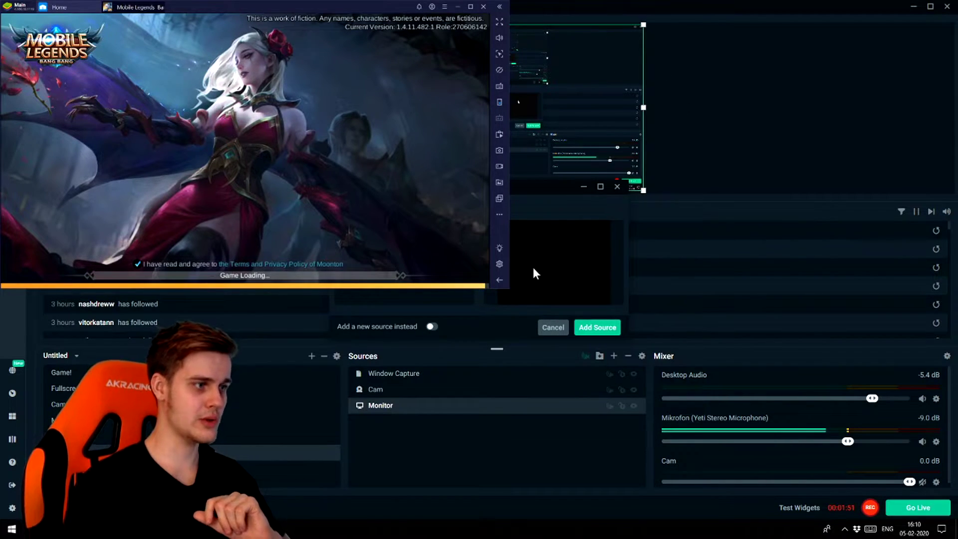
click(590, 326)
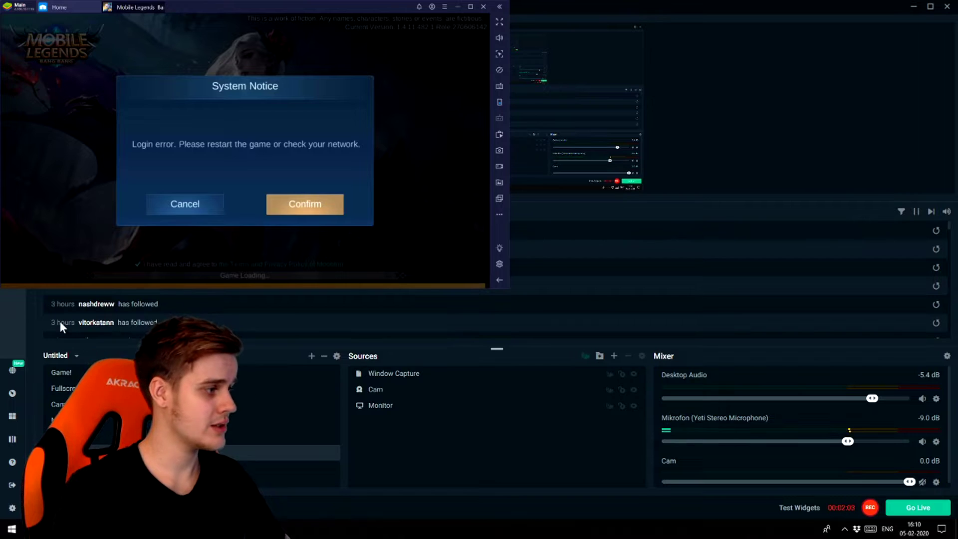
- Delete the Window Capture source from the scene, confirming the removal prompt
click(421, 379)
key(Delete)
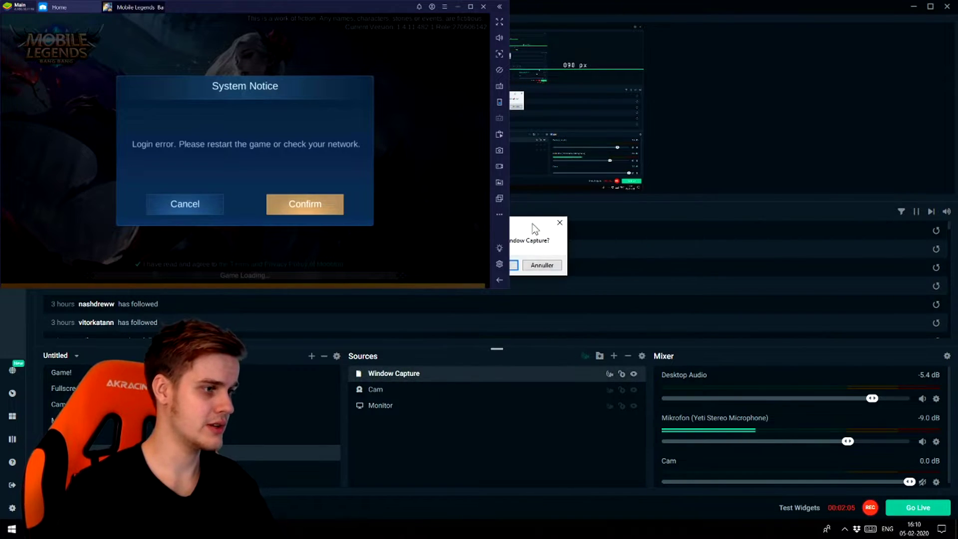
click(524, 265)
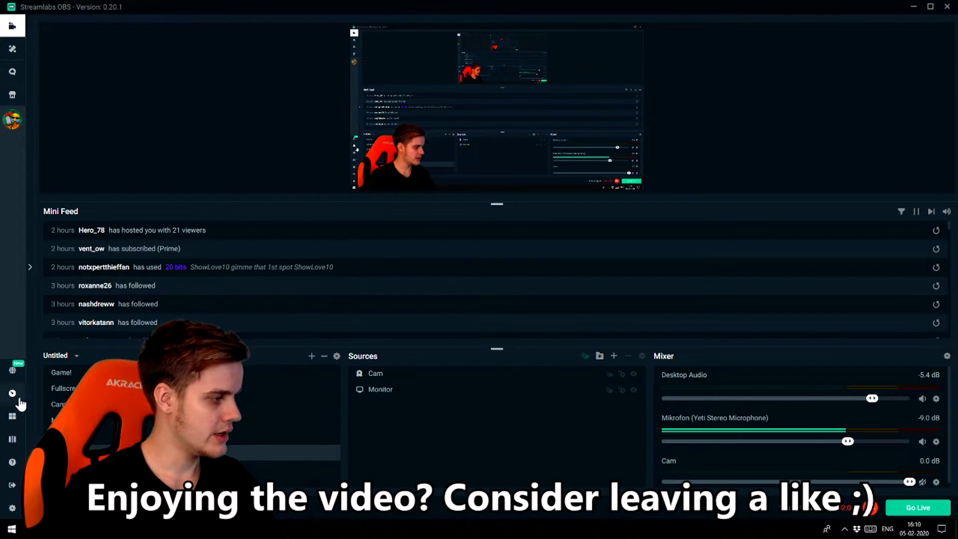
click(13, 507)
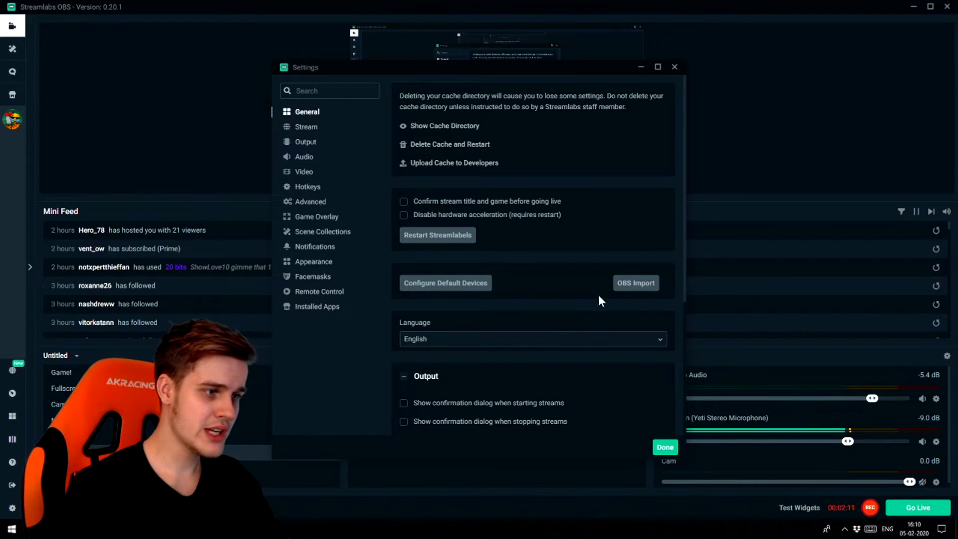
- Review the General settings, then view the Stream page: Twitch destination, Multistream off
scroll(526, 277, down, 4)
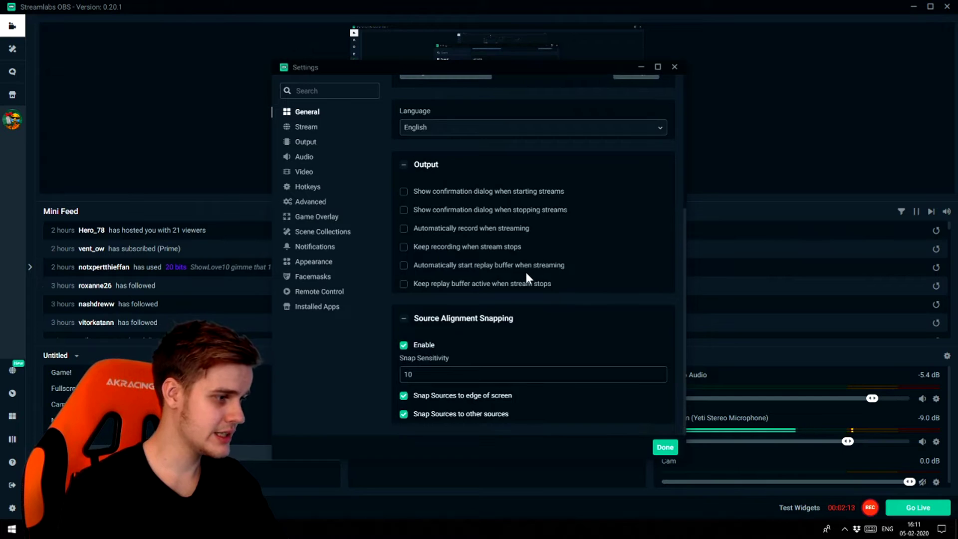
scroll(526, 272, up, 4)
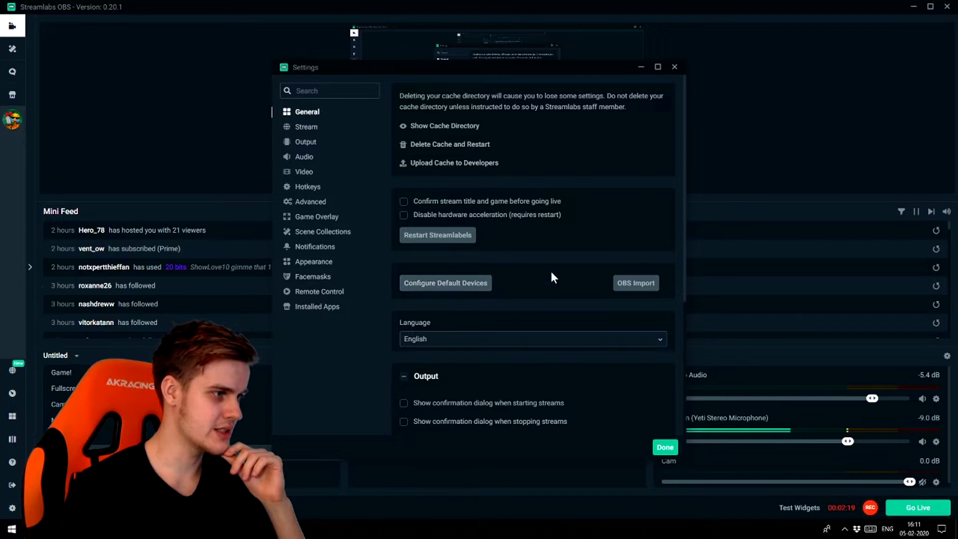
scroll(551, 271, down, 4)
click(312, 128)
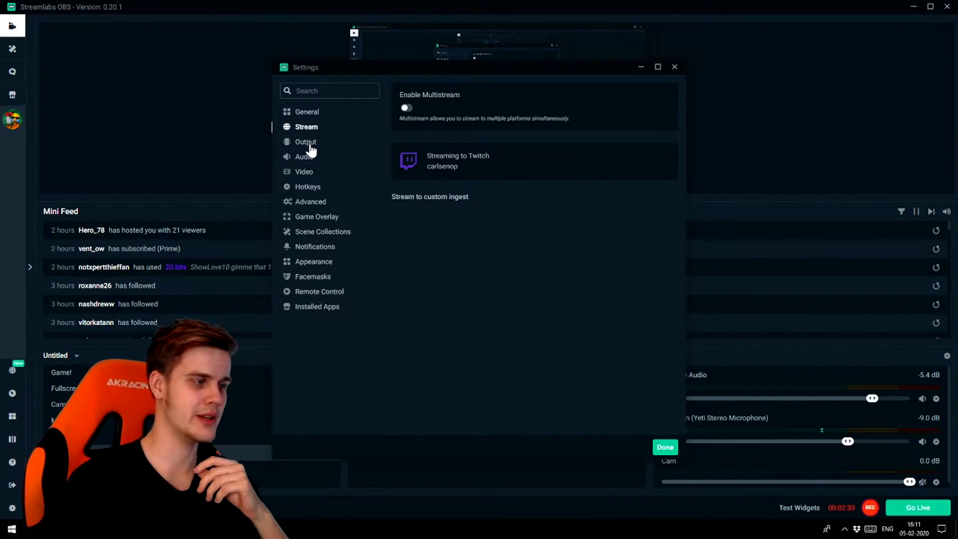
click(312, 146)
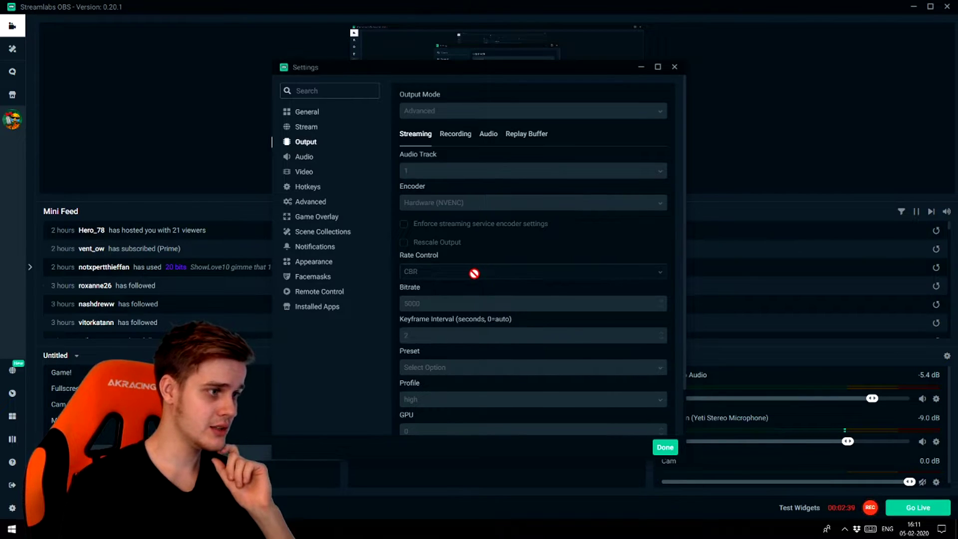
scroll(474, 274, down, 1)
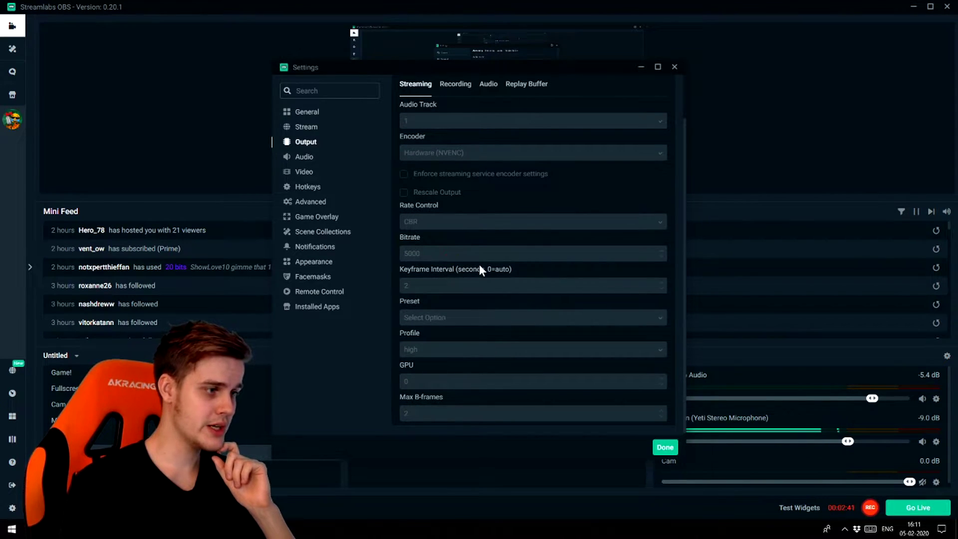
scroll(481, 270, down, 1)
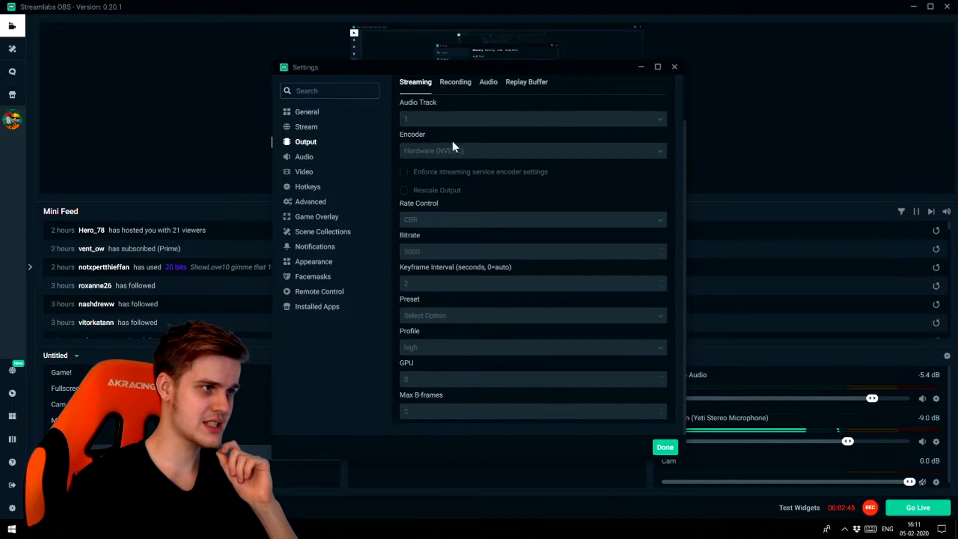
scroll(454, 145, up, 1)
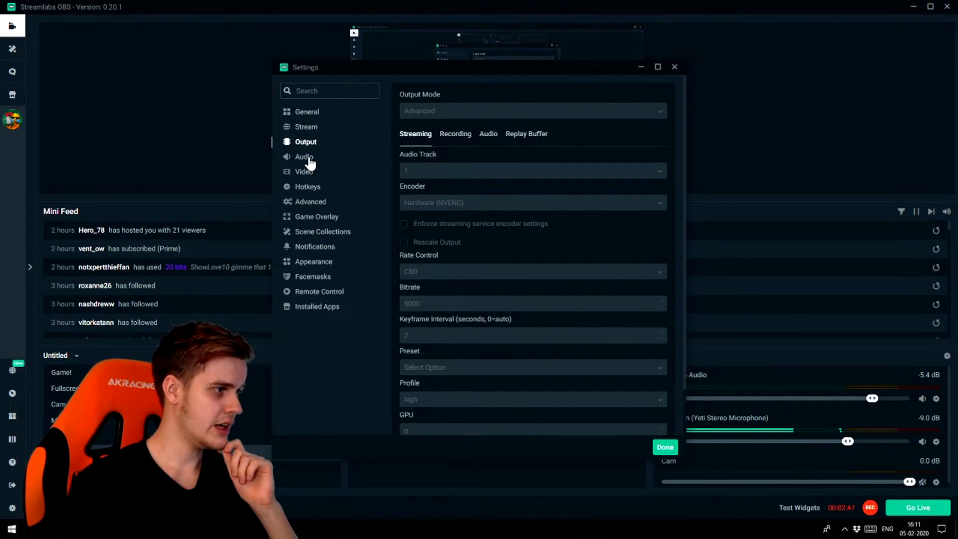
click(306, 128)
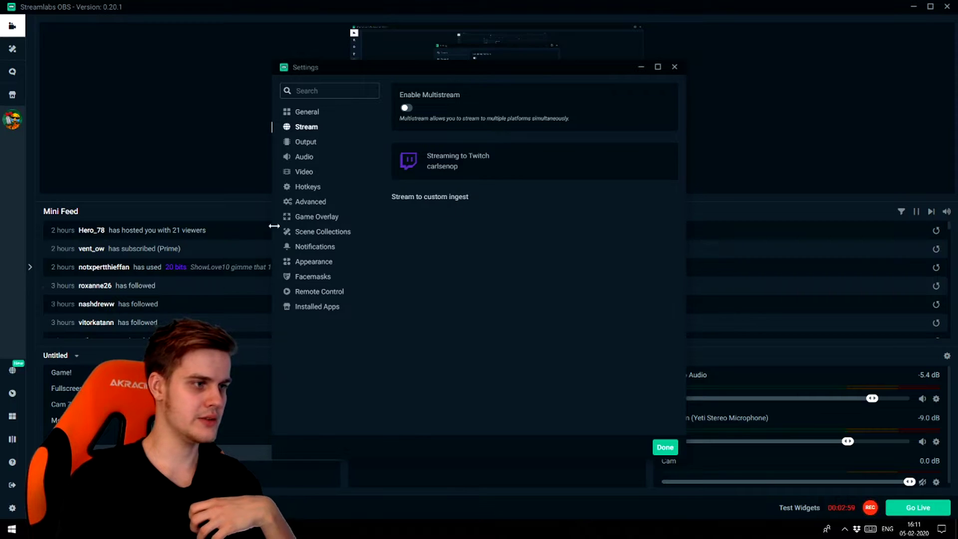
click(306, 158)
click(306, 143)
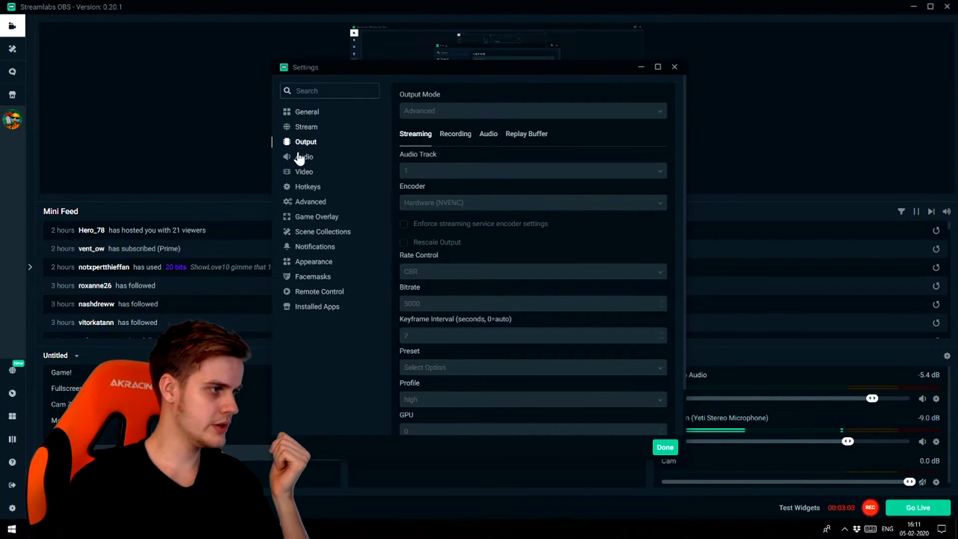
click(301, 157)
click(306, 172)
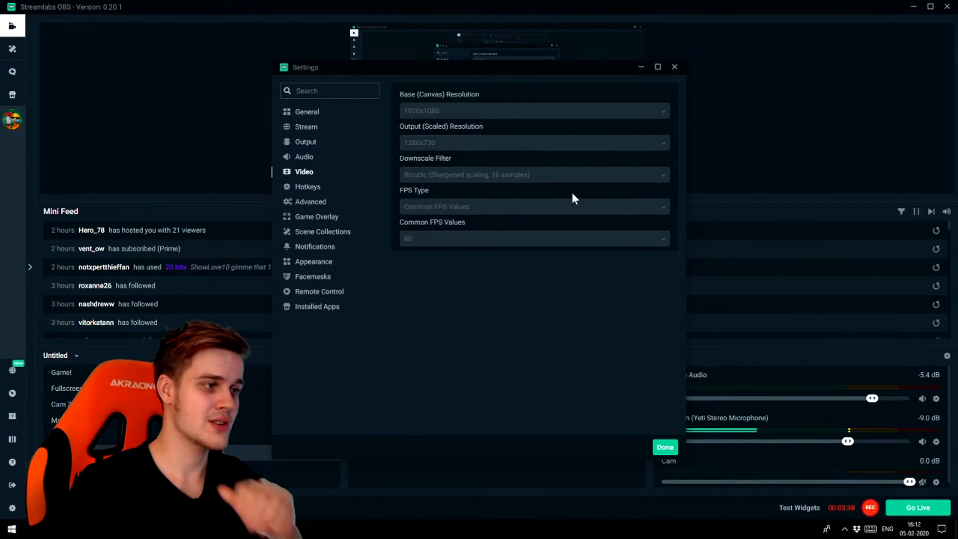
- Move to the Hotkeys page, showing Start Recording on Alt+P and Stop Recording on Alt+O
click(313, 188)
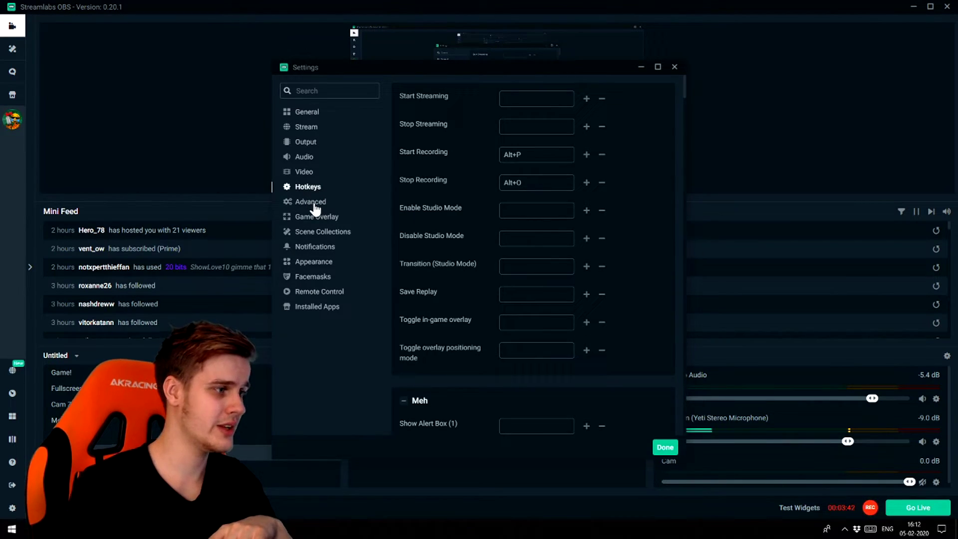
- Scroll through the whole Advanced settings page
click(312, 203)
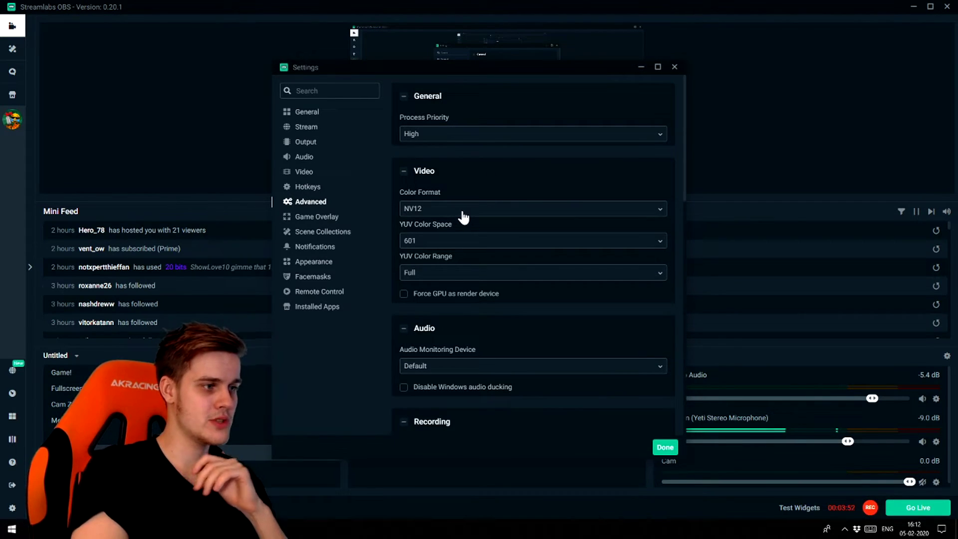
scroll(446, 242, down, 2)
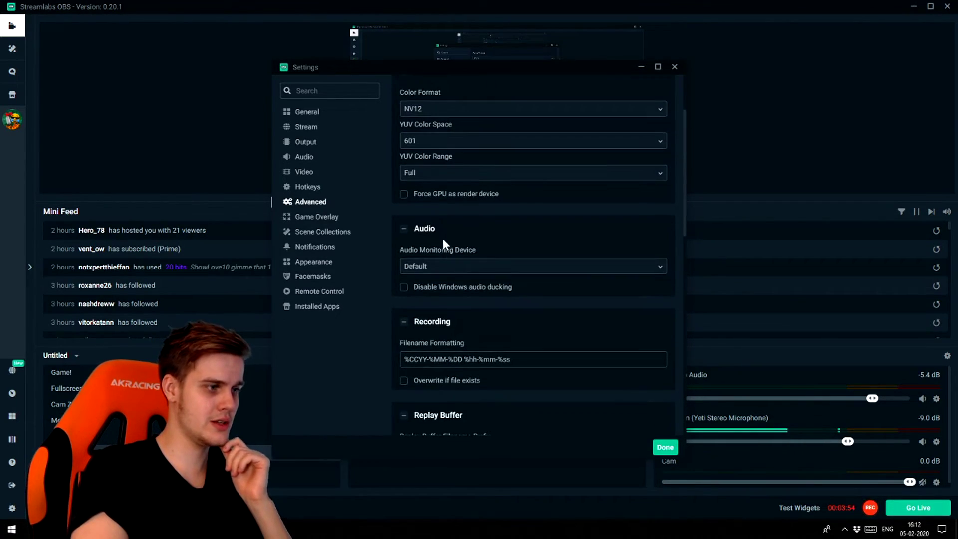
scroll(488, 180, down, 4)
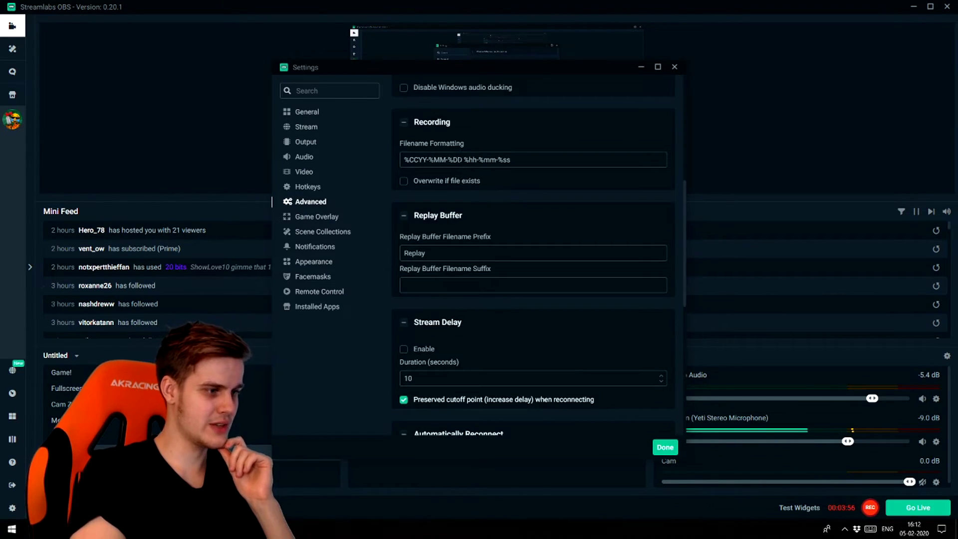
scroll(524, 189, down, 5)
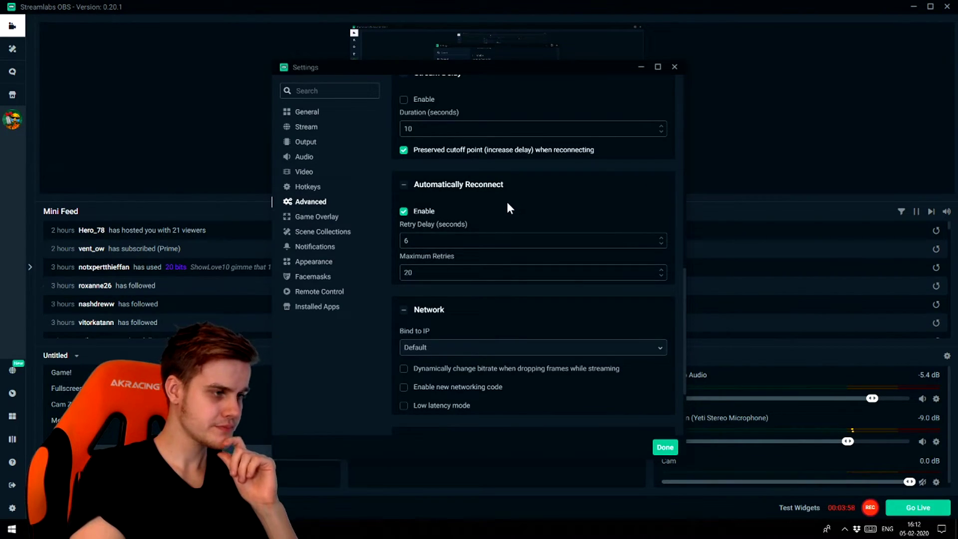
scroll(487, 216, down, 2)
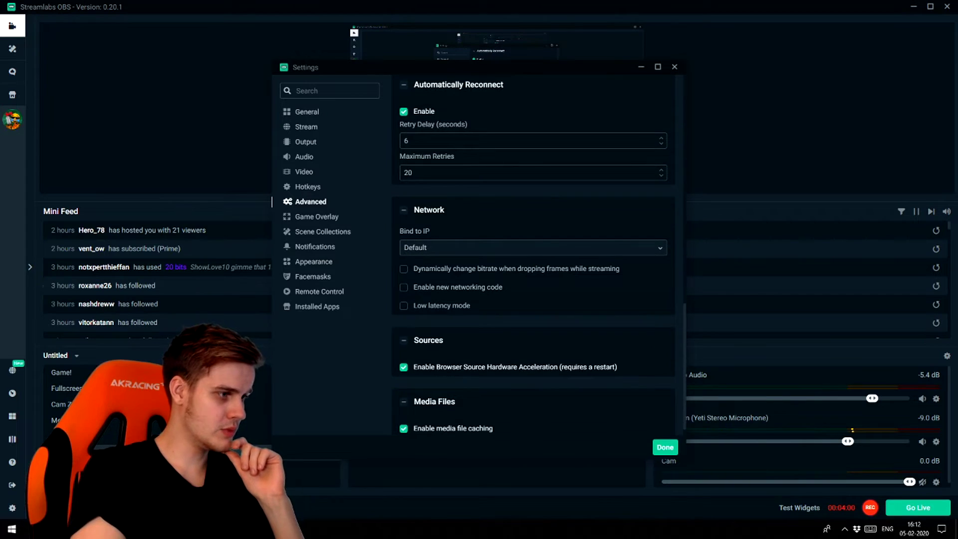
scroll(474, 123, down, 1)
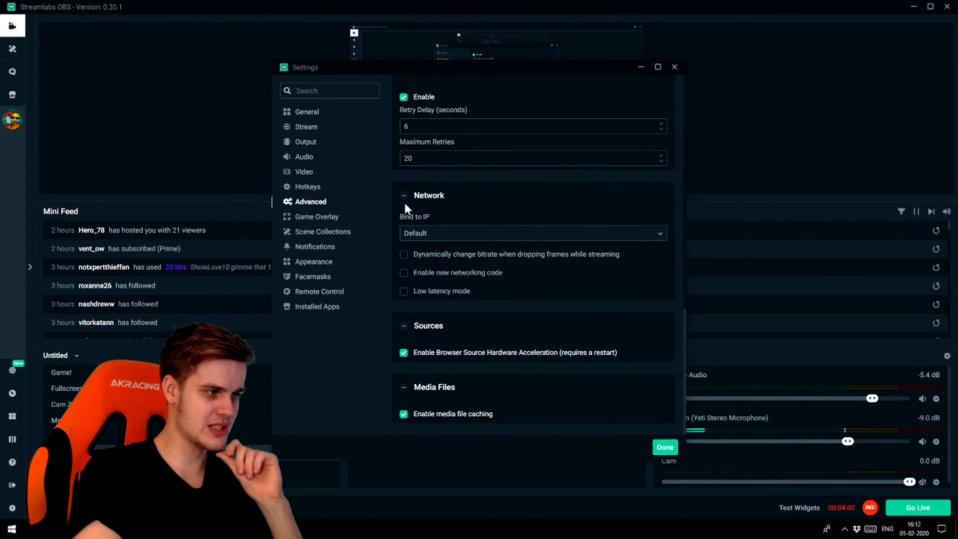
- Look over Game Overlay, Scene Collections, Notifications, Appearance, Facemasks, Remote Control and Installed Apps, then close Settings
click(320, 219)
click(326, 233)
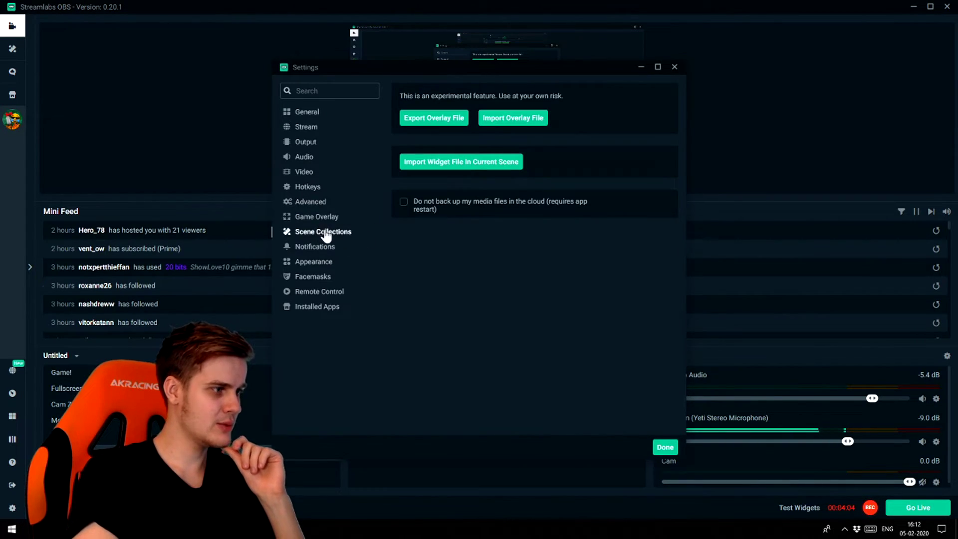
click(327, 248)
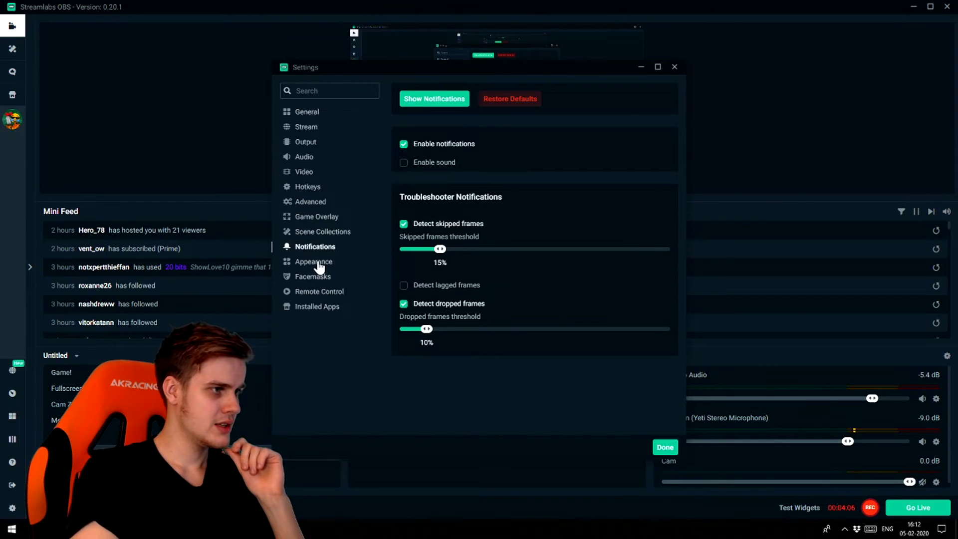
click(319, 264)
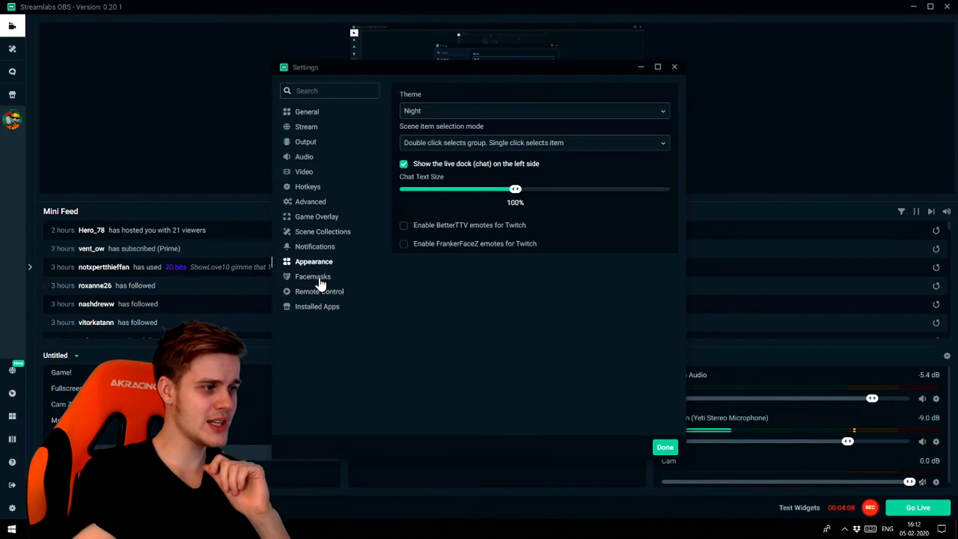
click(321, 280)
click(322, 292)
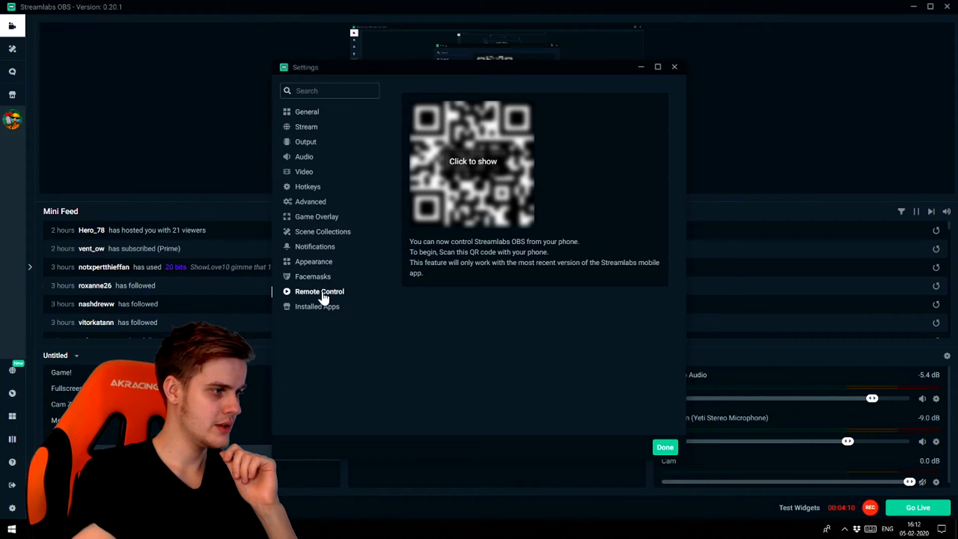
click(325, 307)
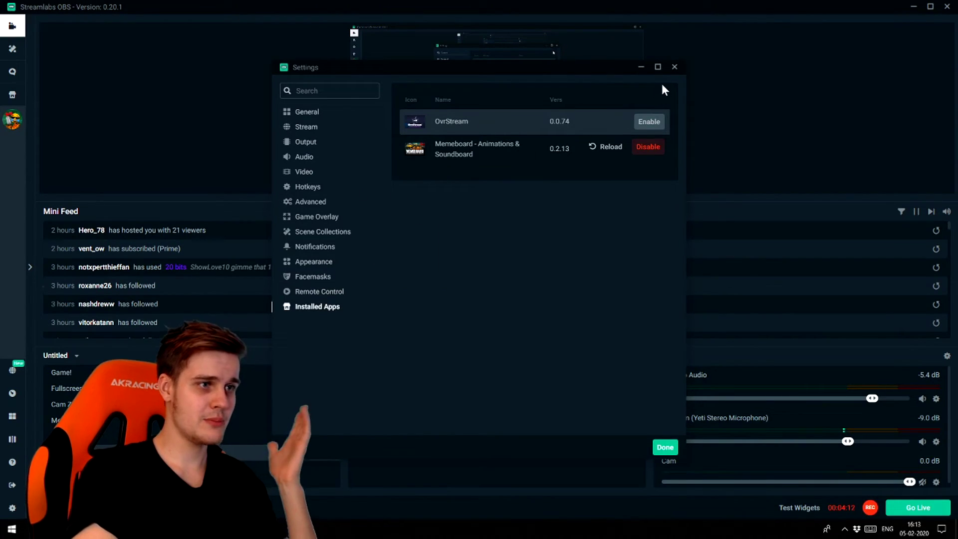
click(675, 67)
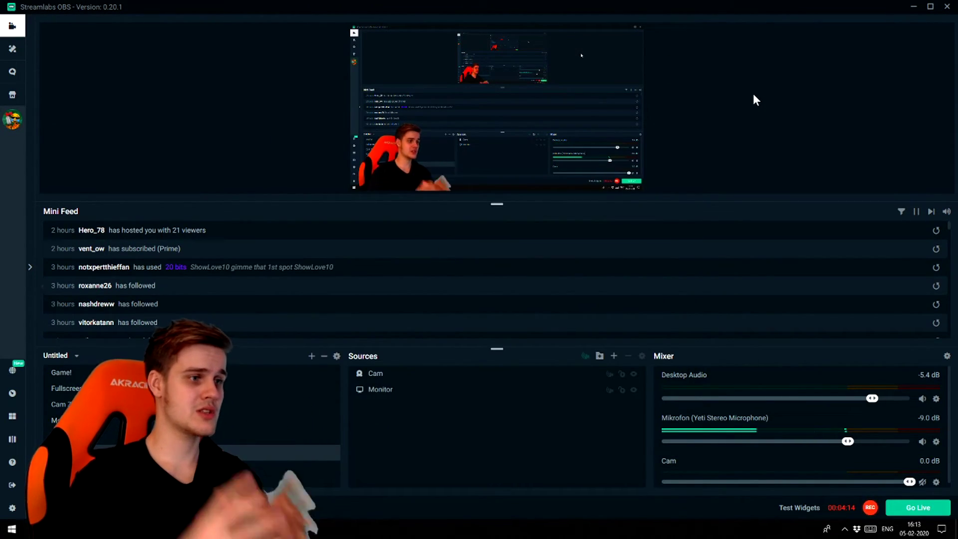